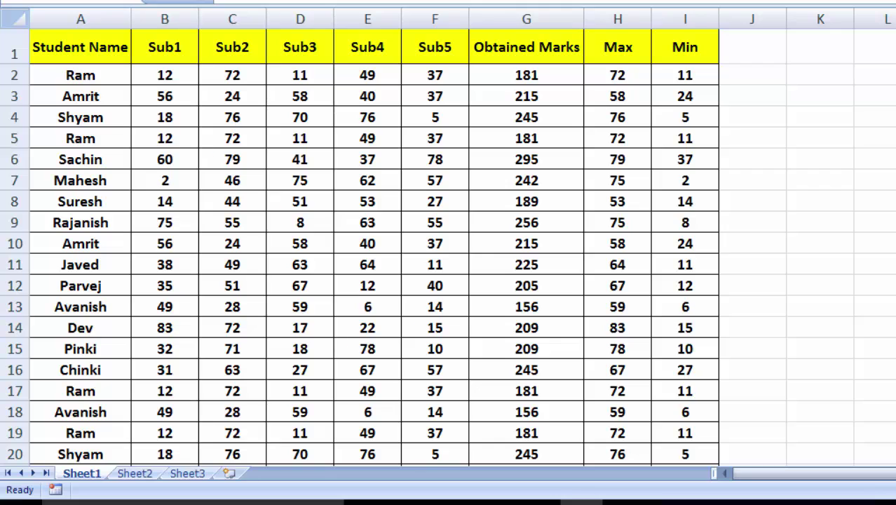
Point out the repeated Ram rows 2, 5 and 19, then select names A2 down to A32
right_click(798, 91)
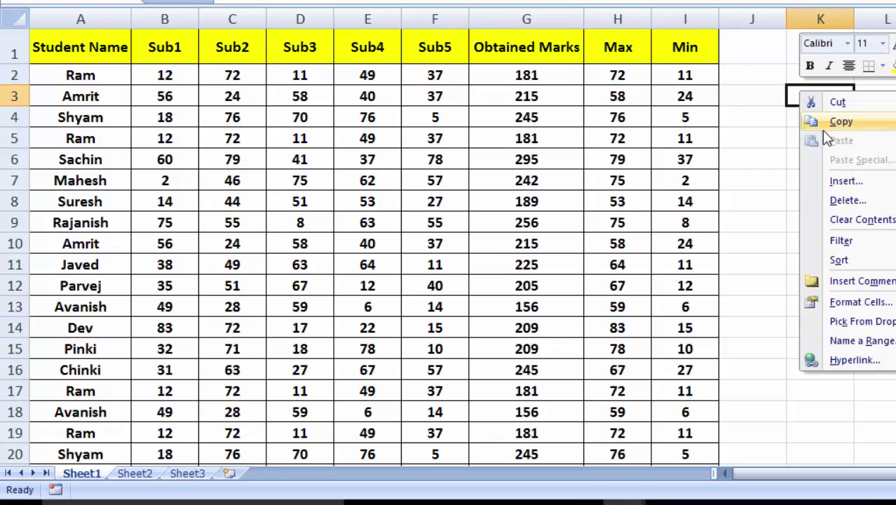
key("Escape")
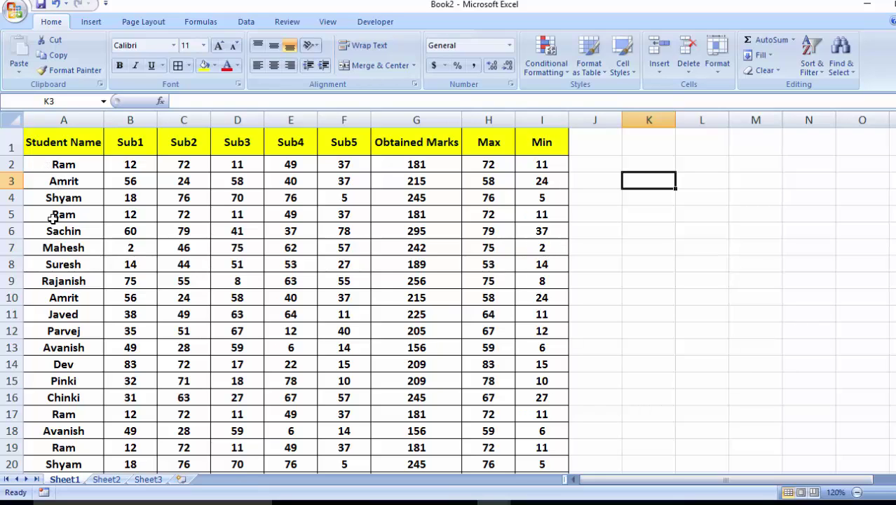
left_click(9, 215)
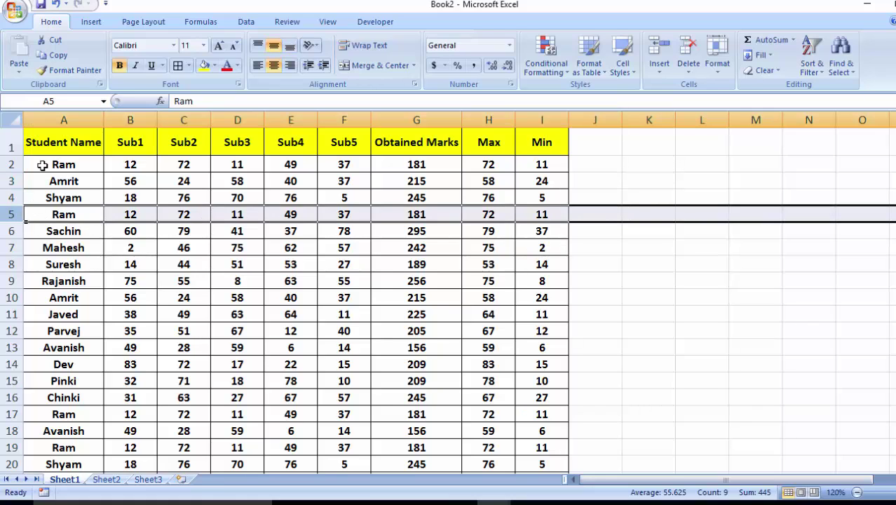
left_click(3, 165)
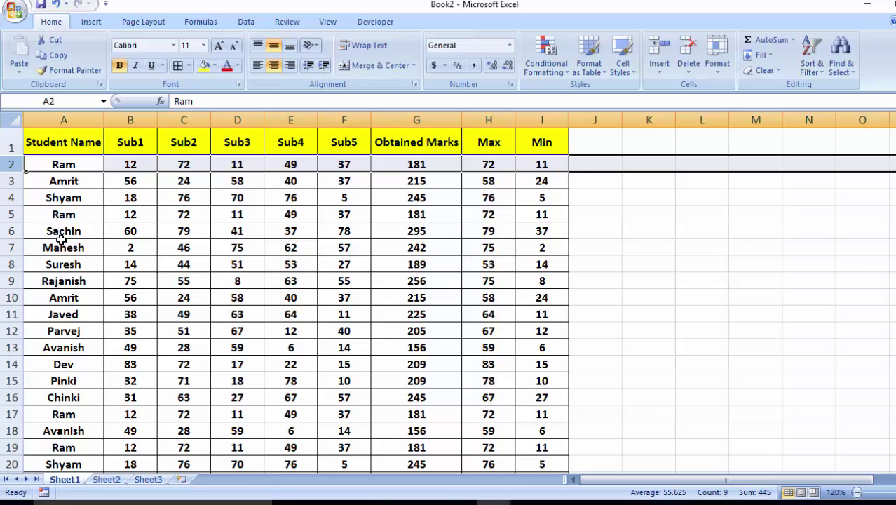
scroll(62, 240, "down", 1)
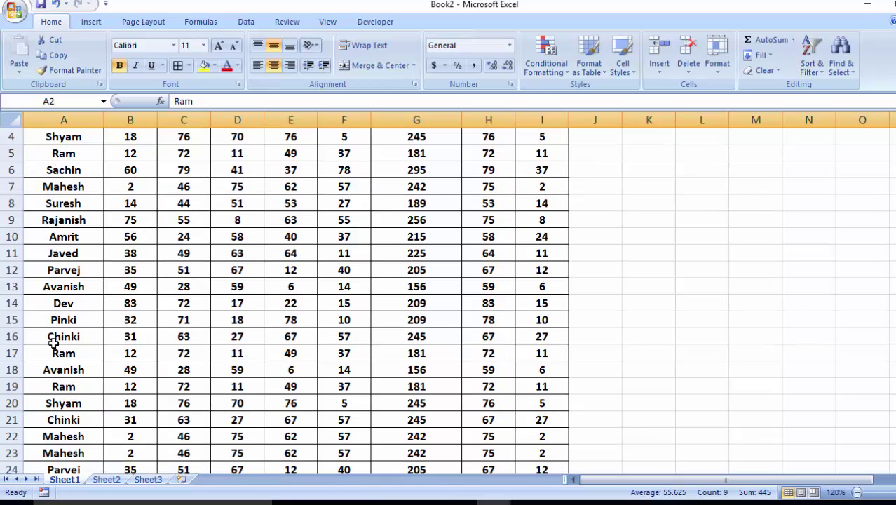
left_click(8, 386)
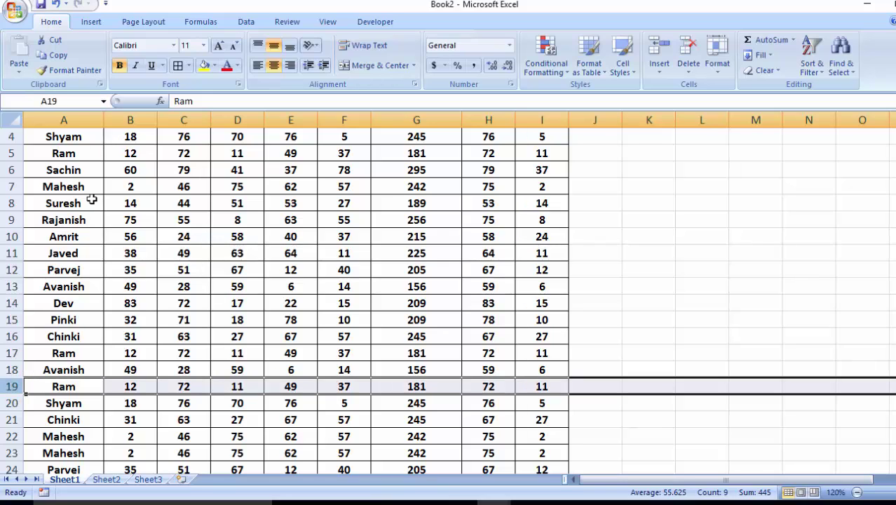
scroll(220, 371, "up", 1)
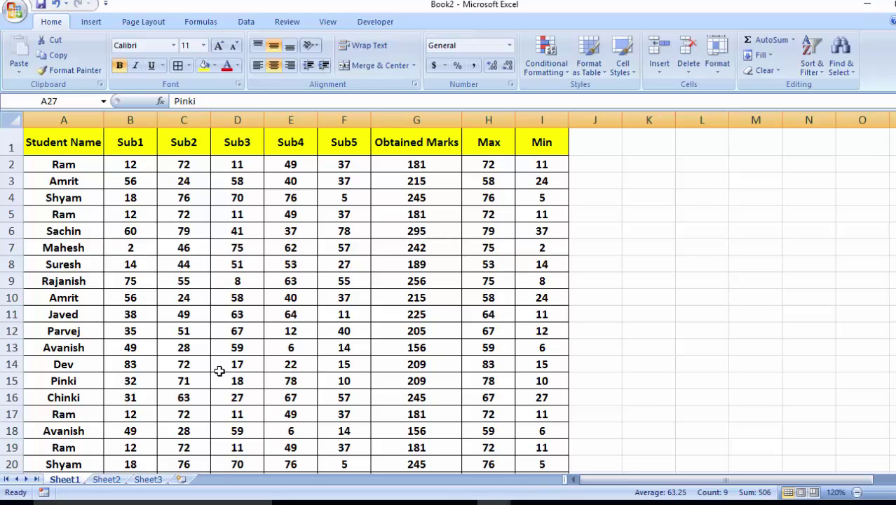
mouse_move(62, 160)
left_mouse_down()
mouse_move(84, 413)
mouse_move(121, 454)
mouse_move(119, 410)
left_mouse_up()
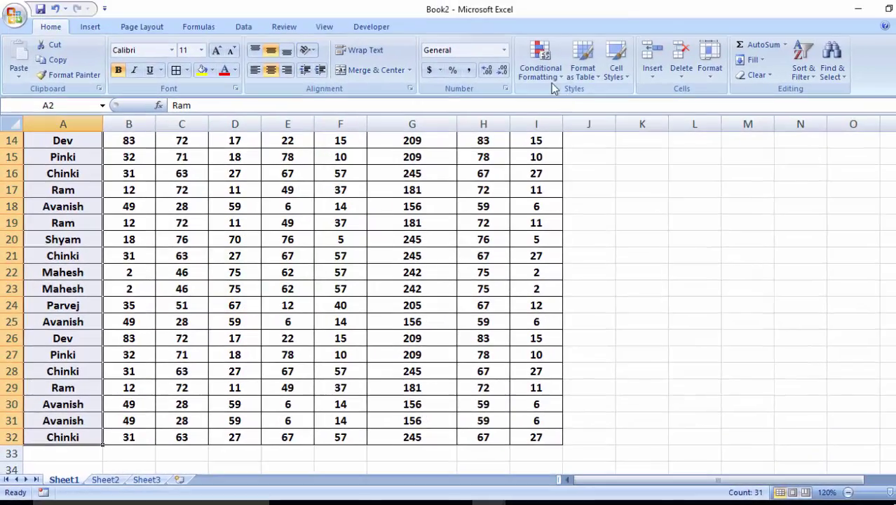
Apply a Duplicate Values rule with Light Red Fill with Dark Red Text to column A's names
left_click(551, 83)
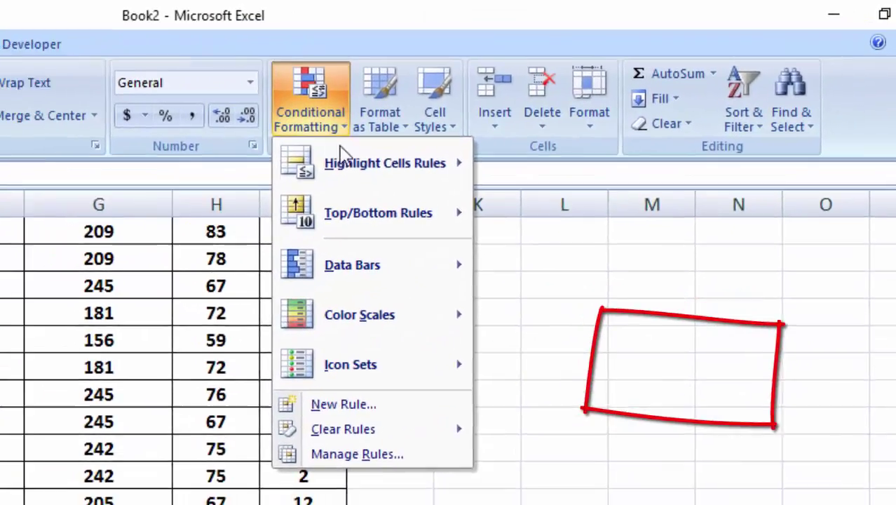
mouse_move(414, 147)
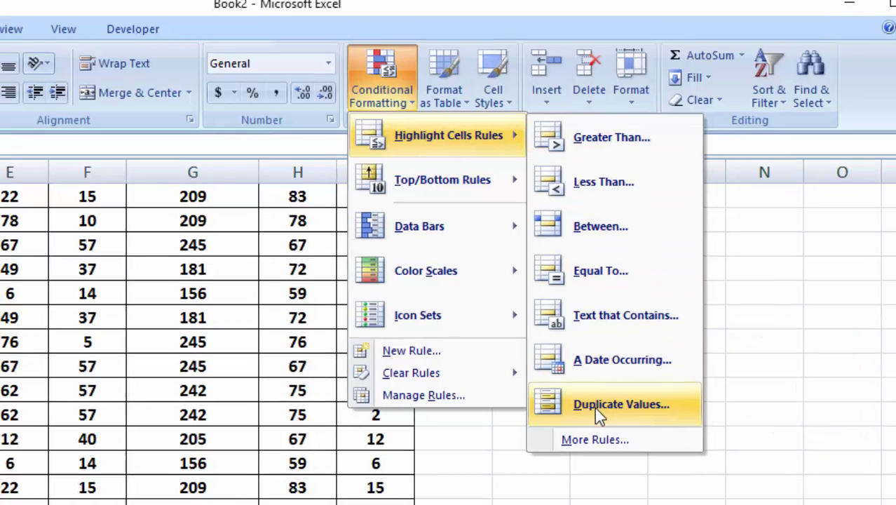
left_click(590, 412)
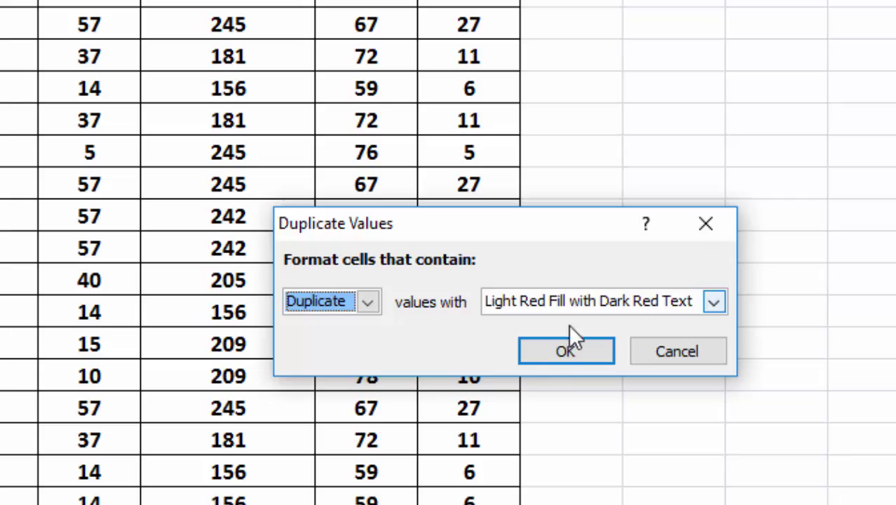
left_click(559, 359)
scroll(766, 454, "up", 3)
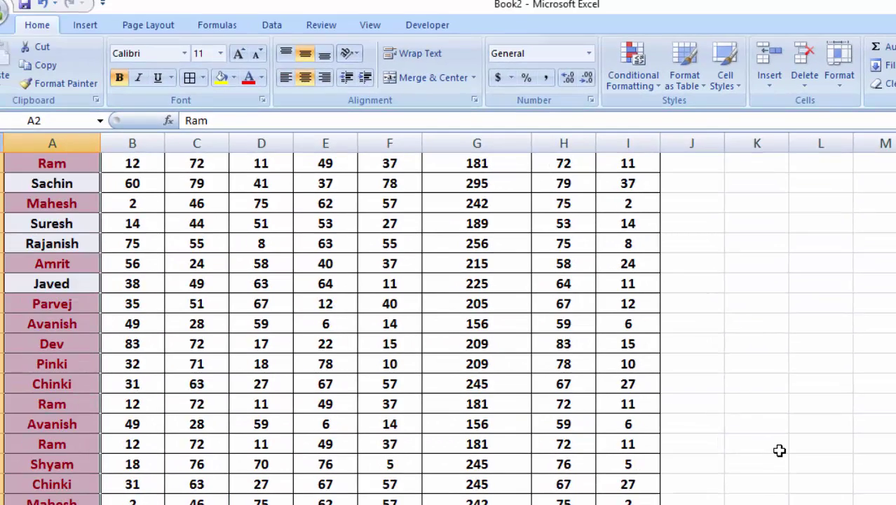
scroll(779, 450, "up", 2)
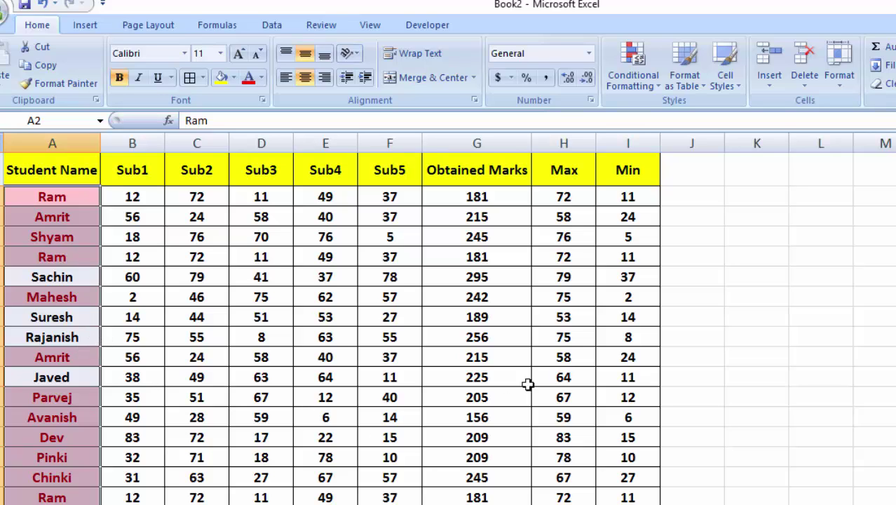
left_click(888, 370)
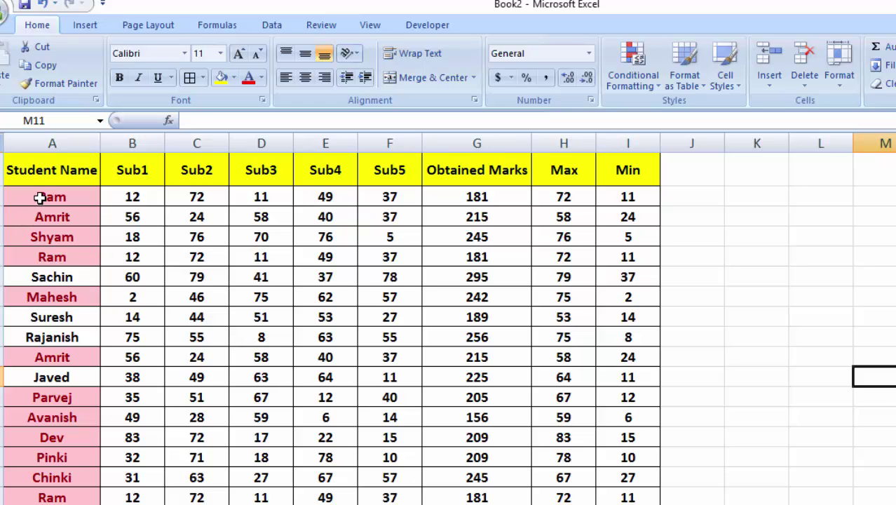
Apply the red Duplicate Values highlight to the whole table from A2 through column I
left_click_drag(40, 198, 627, 502)
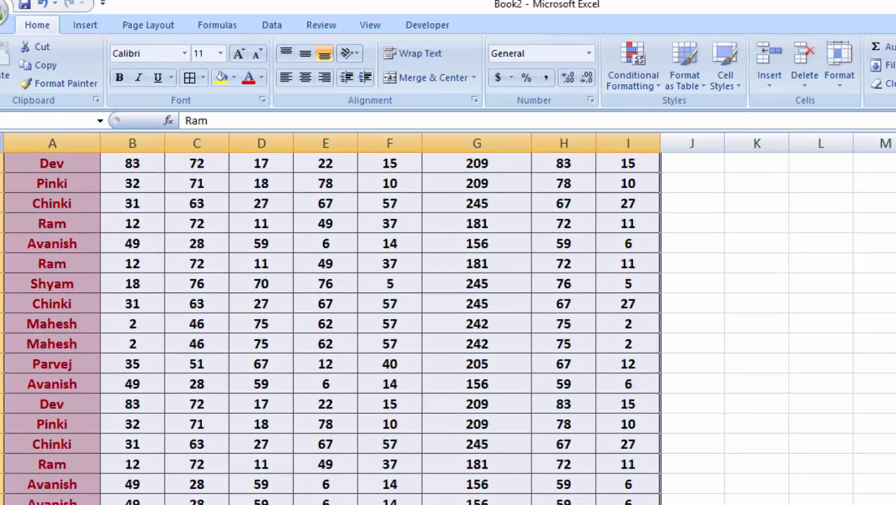
left_click(633, 79)
mouse_move(670, 121)
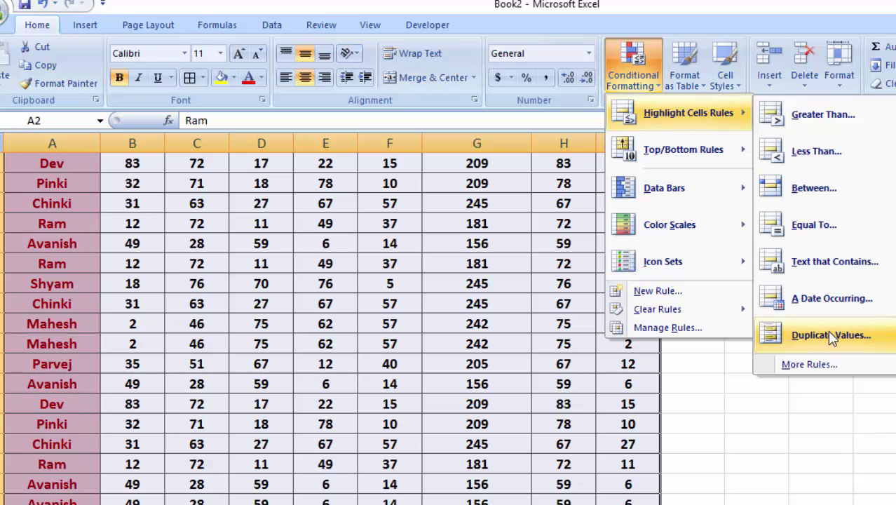
left_click(778, 335)
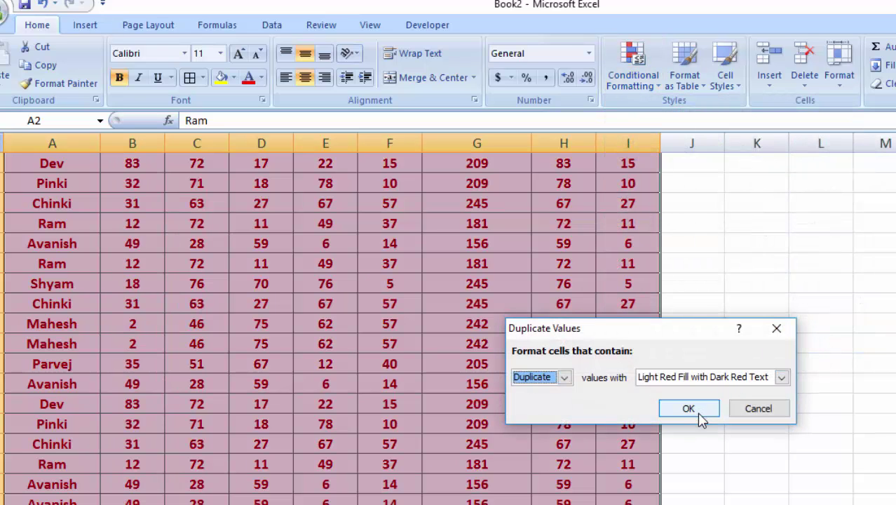
left_click(698, 412)
scroll(718, 440, "up", 2)
scroll(717, 440, "up", 3)
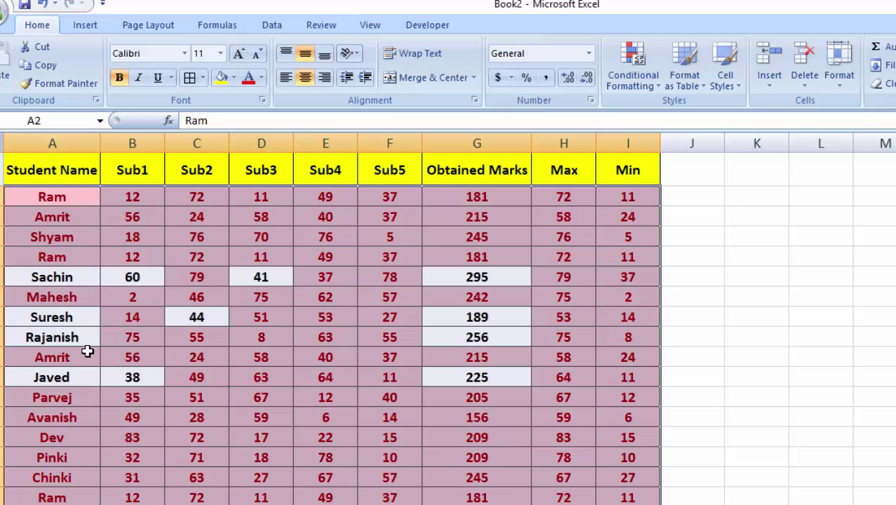
Deselect and scroll through the table to review the red duplicate highlighting
scroll(87, 354, "down", 3)
scroll(88, 361, "down", 3)
scroll(89, 365, "up", 2)
scroll(91, 367, "up", 1)
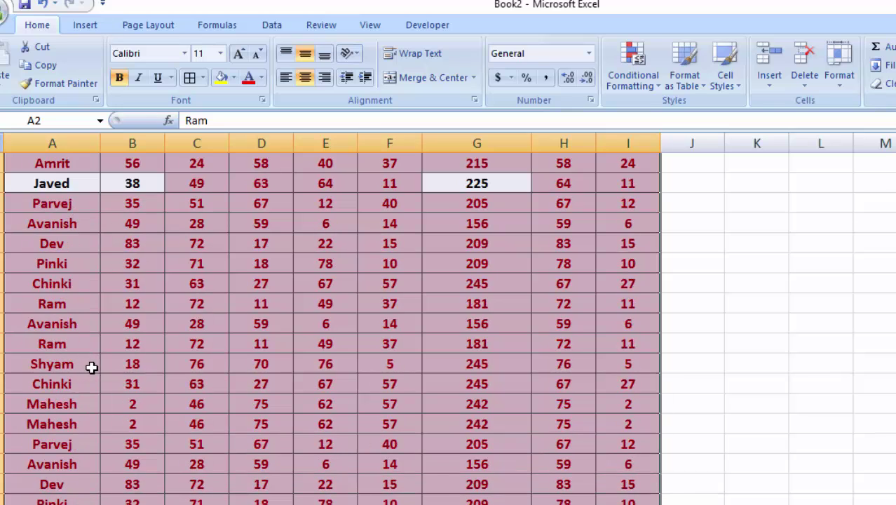
scroll(91, 367, "up", 3)
left_click(891, 298)
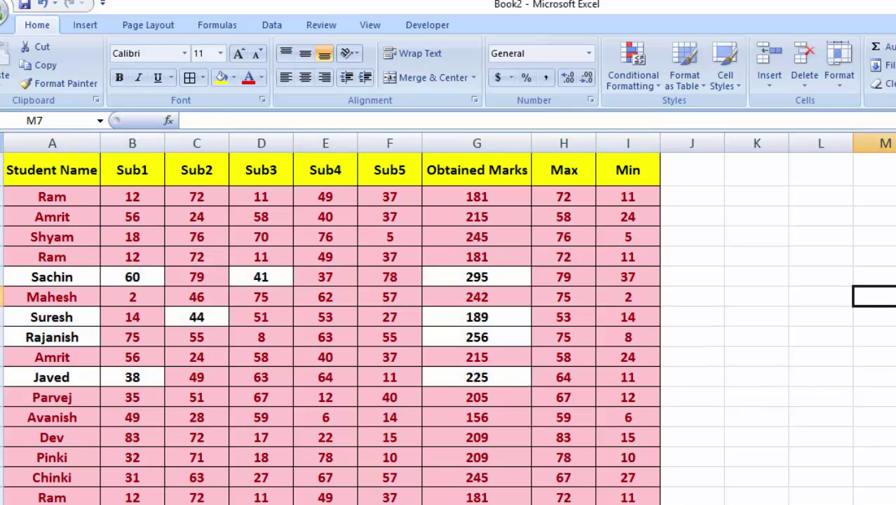
scroll(887, 301, "down", 2)
scroll(886, 302, "down", 2)
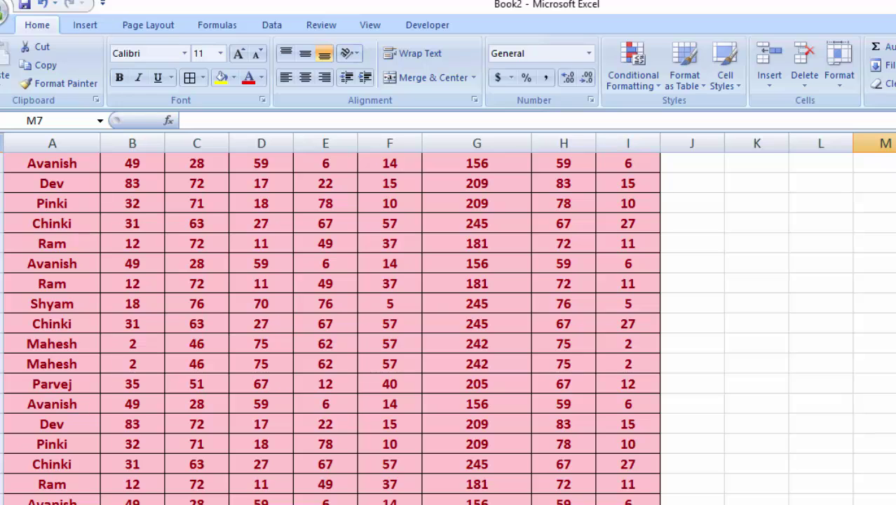
scroll(35, 406, "up", 4)
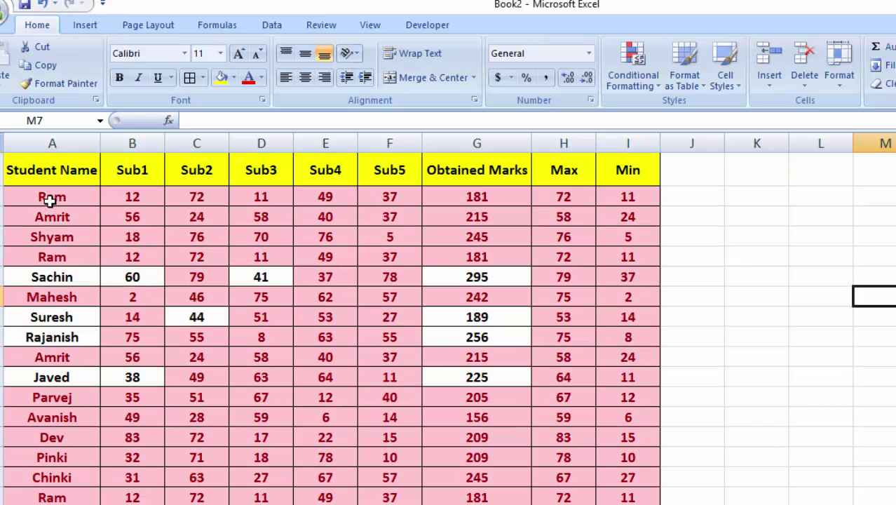
Highlight duplicate student names in column A with Yellow Fill with Dark Yellow Text
left_click_drag(48, 196, 52, 504)
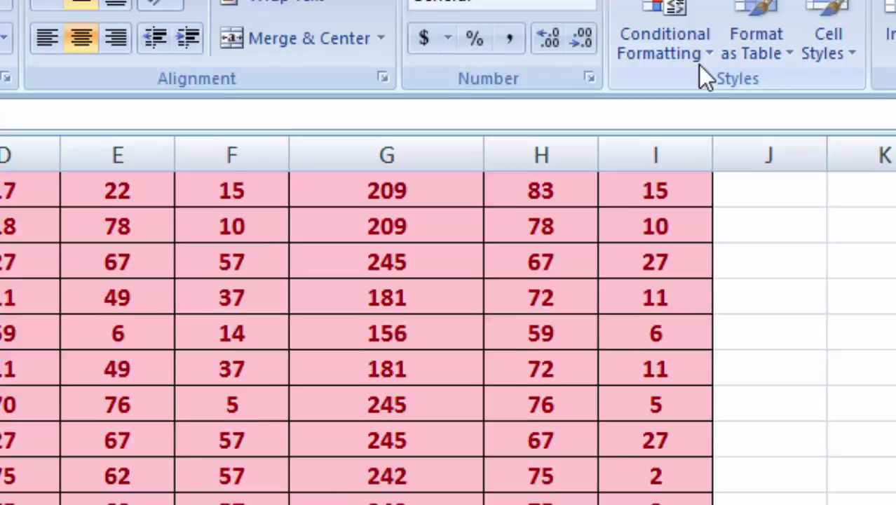
left_click(345, 105)
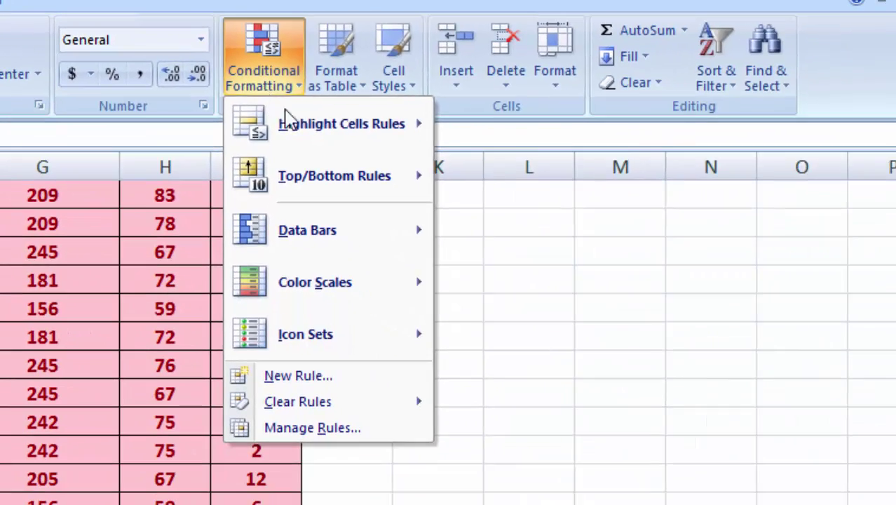
mouse_move(426, 165)
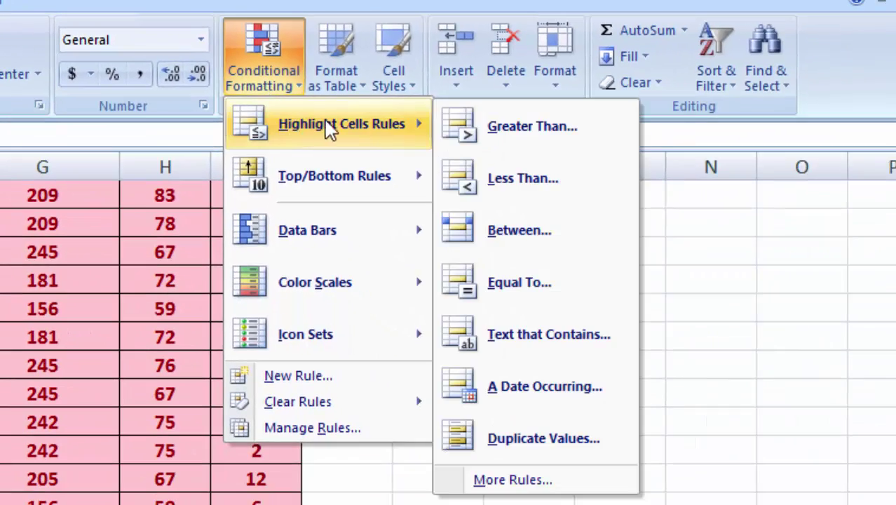
left_click(563, 438)
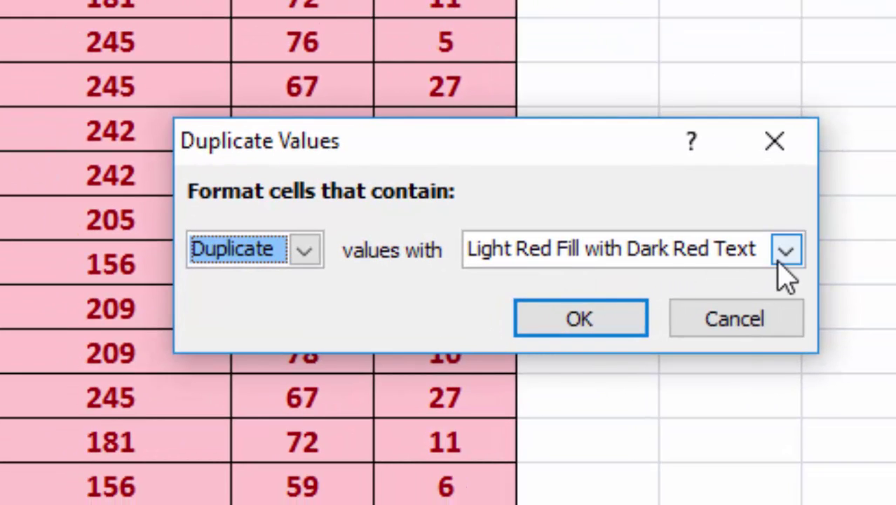
left_click(669, 345)
left_click(736, 307)
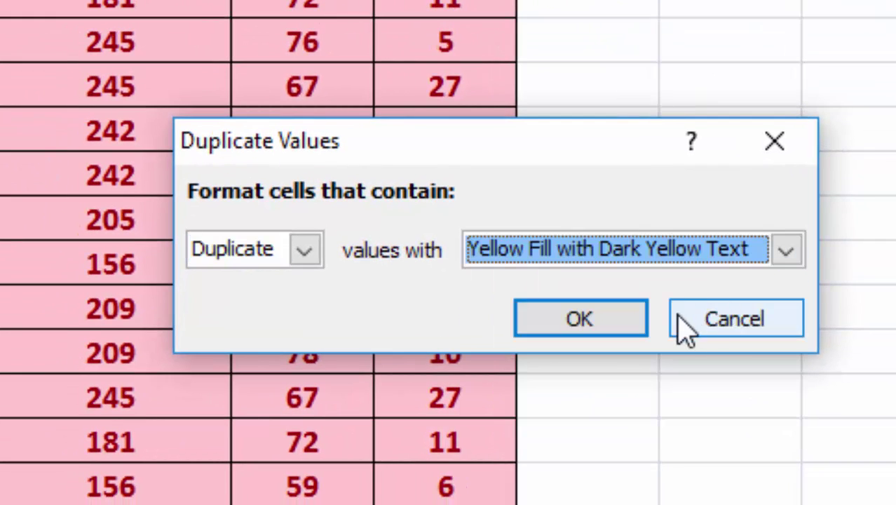
left_click(585, 319)
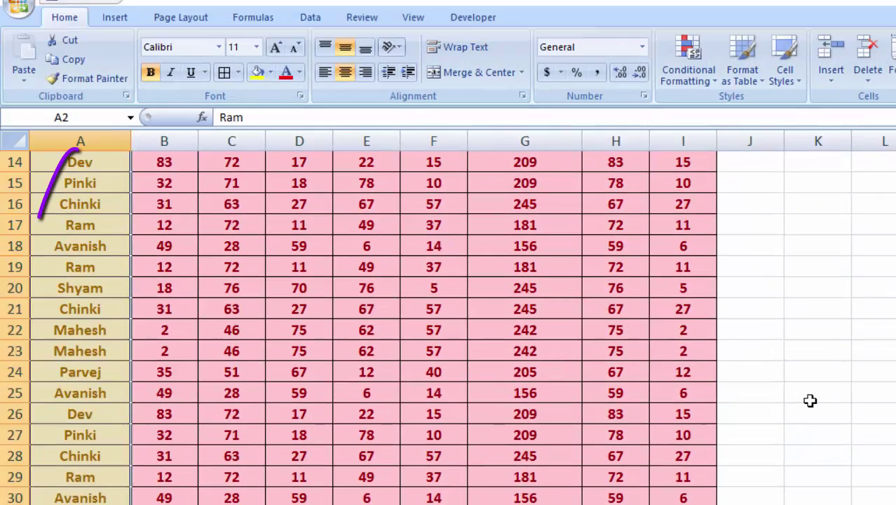
left_click(809, 400)
scroll(802, 420, "up", 4)
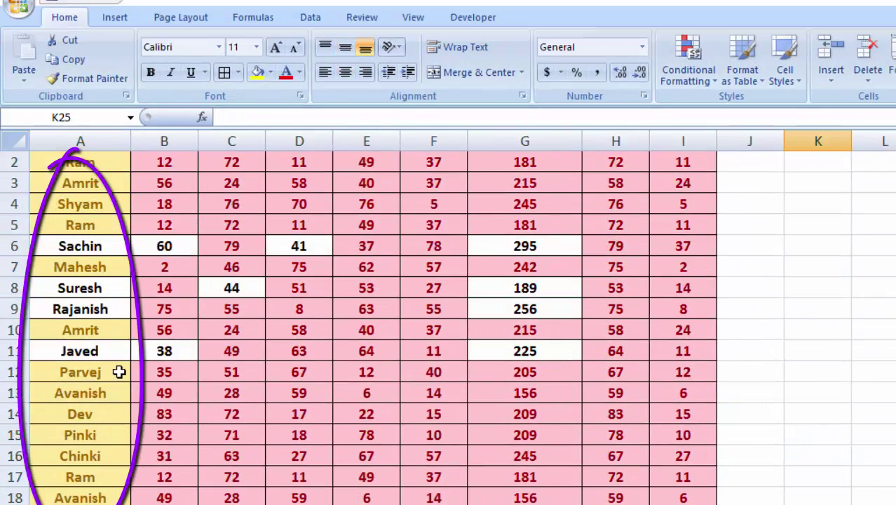
scroll(120, 370, "up", 1)
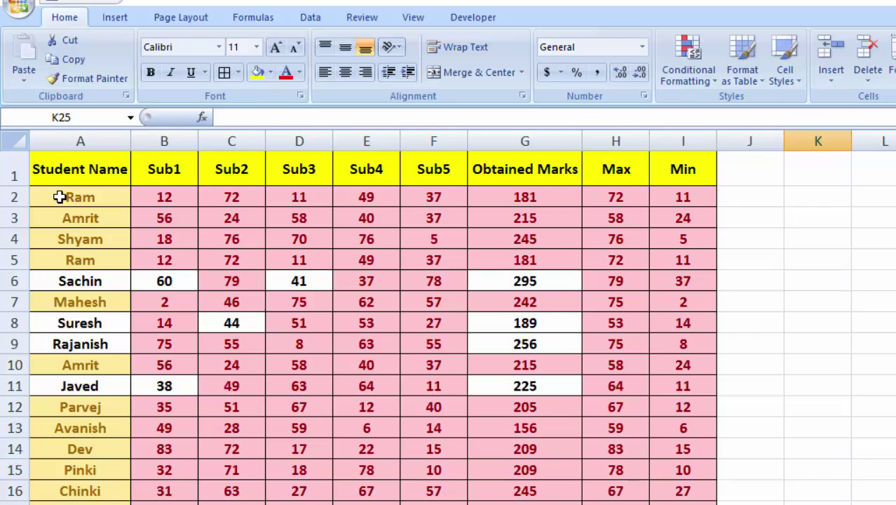
Select the student names from A2 down column A and bring up the Data tab
left_click(59, 197)
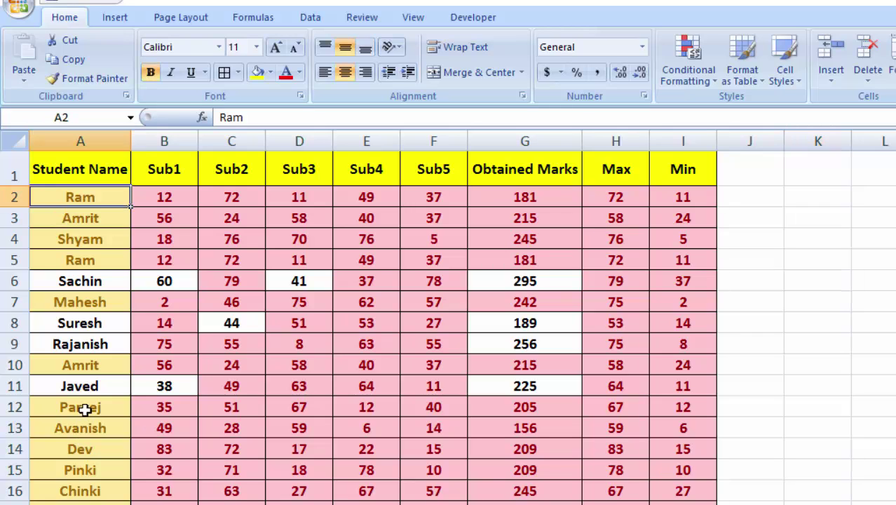
left_click_drag(74, 192, 52, 503)
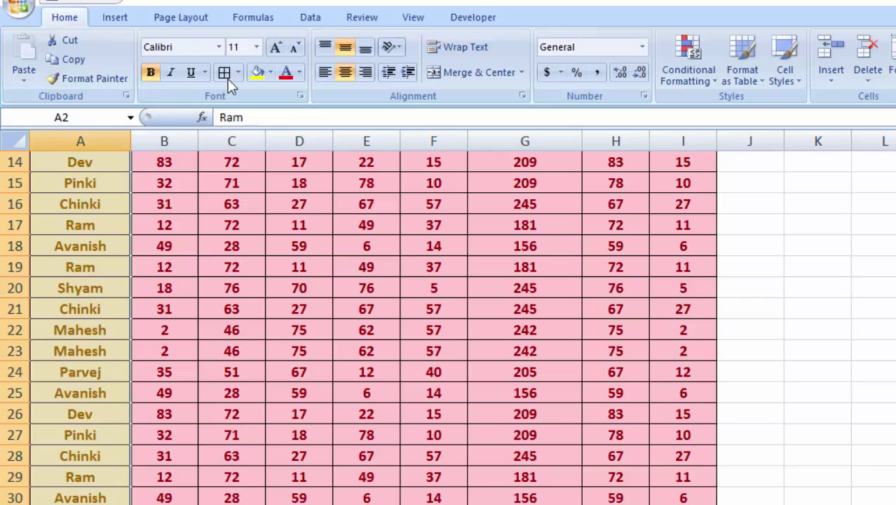
left_click(304, 18)
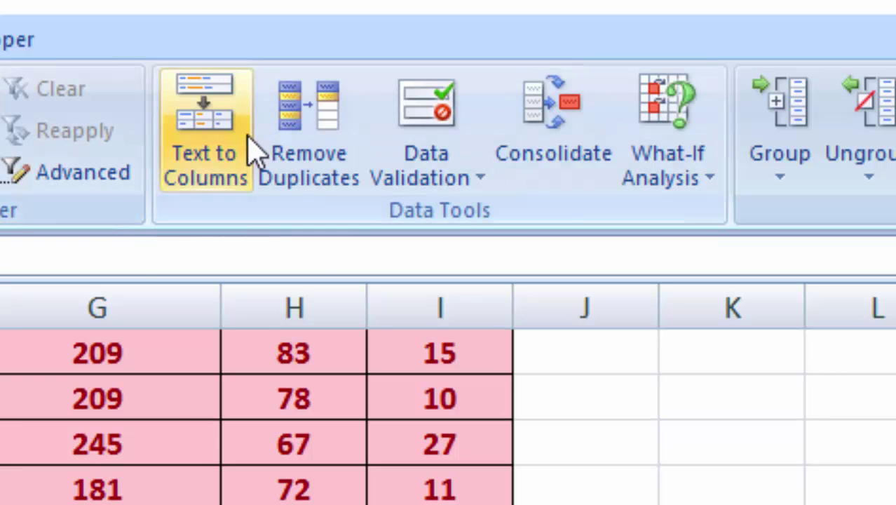
scroll(310, 160, "up", 1)
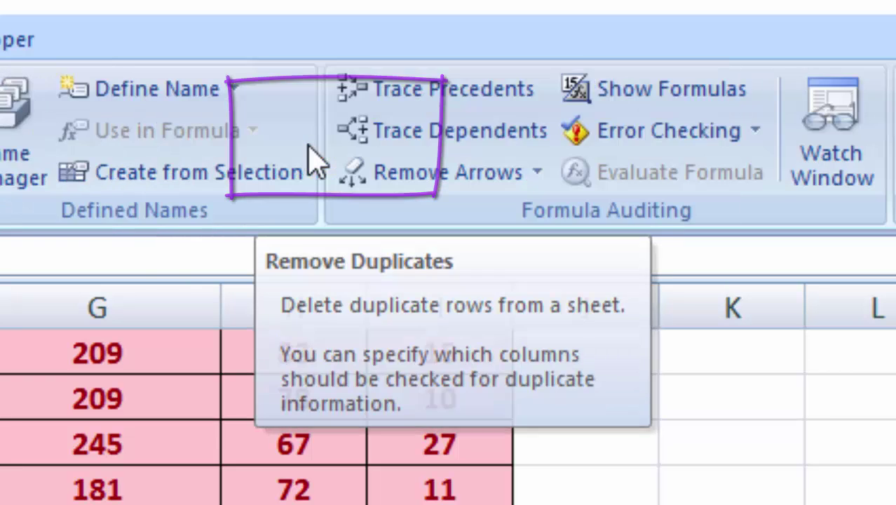
scroll(314, 156, "up", 1)
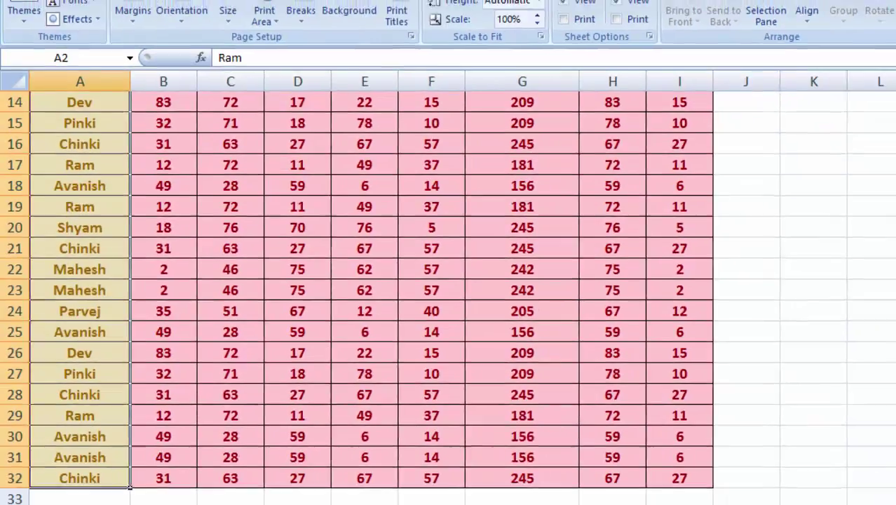
scroll(536, 72, "down", 2)
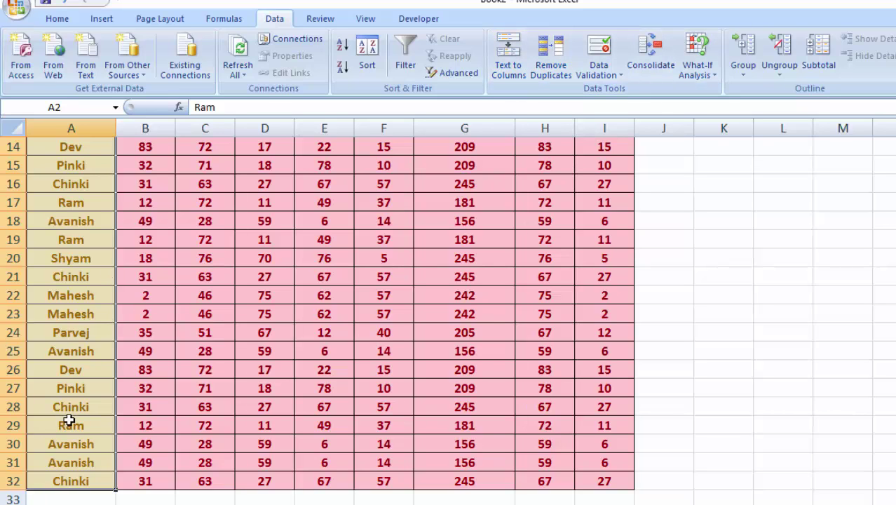
scroll(70, 418, "up", 1)
scroll(71, 416, "up", 4)
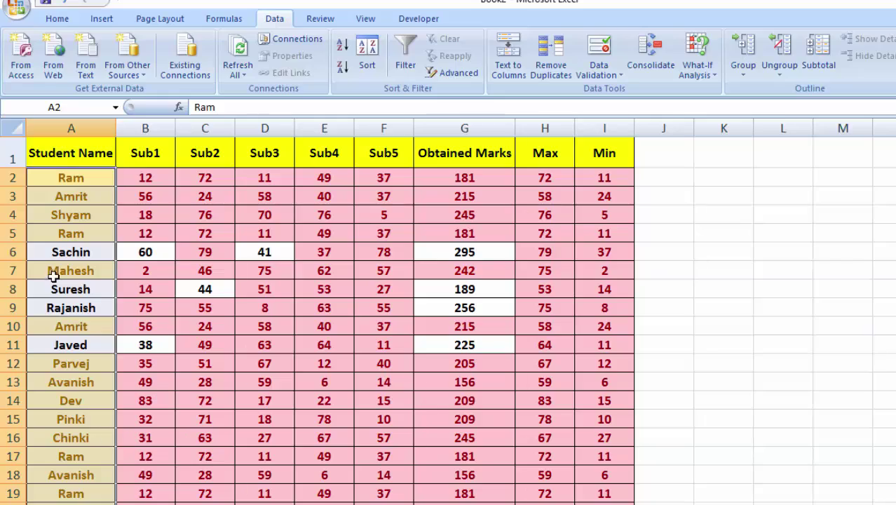
Remove duplicates within the selected name column only, dropping 18 and keeping 13 unique names
left_click(551, 56)
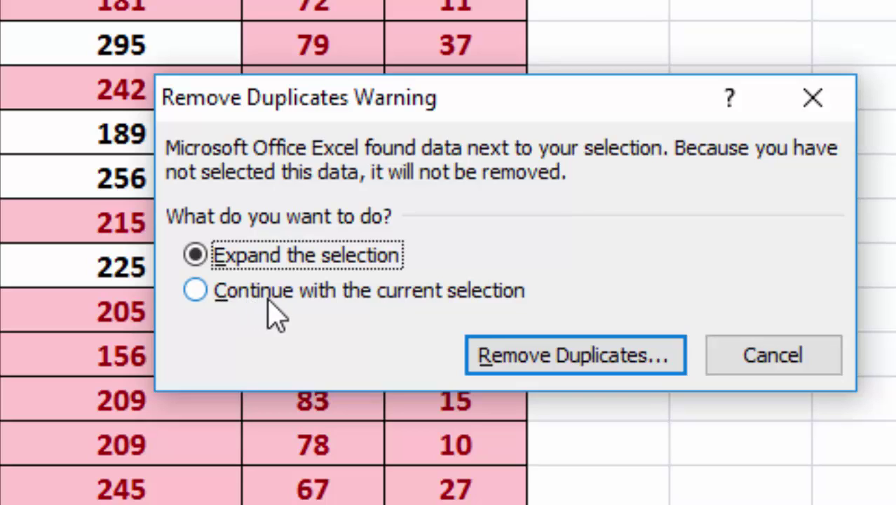
left_click(284, 294)
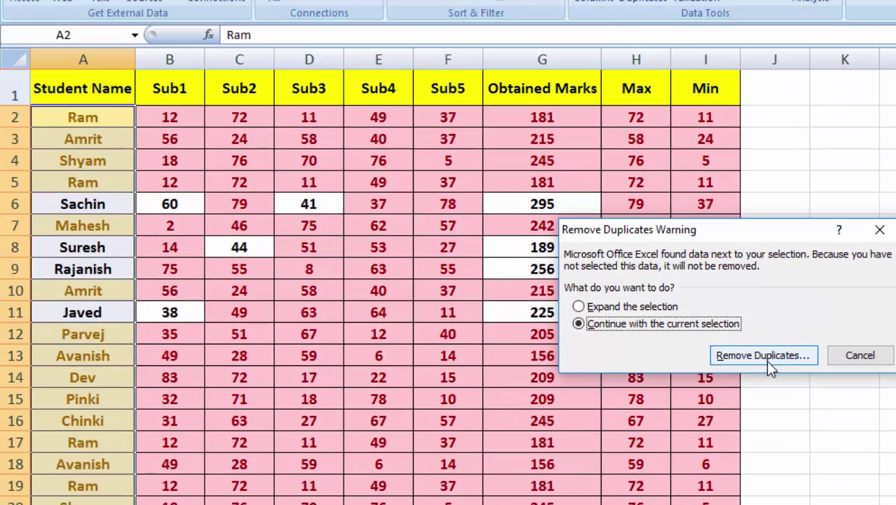
left_click(765, 356)
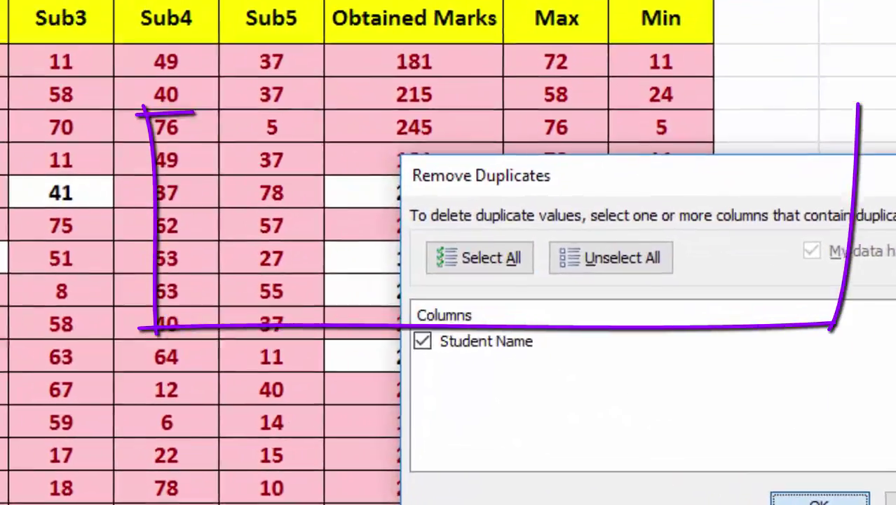
left_click(819, 499)
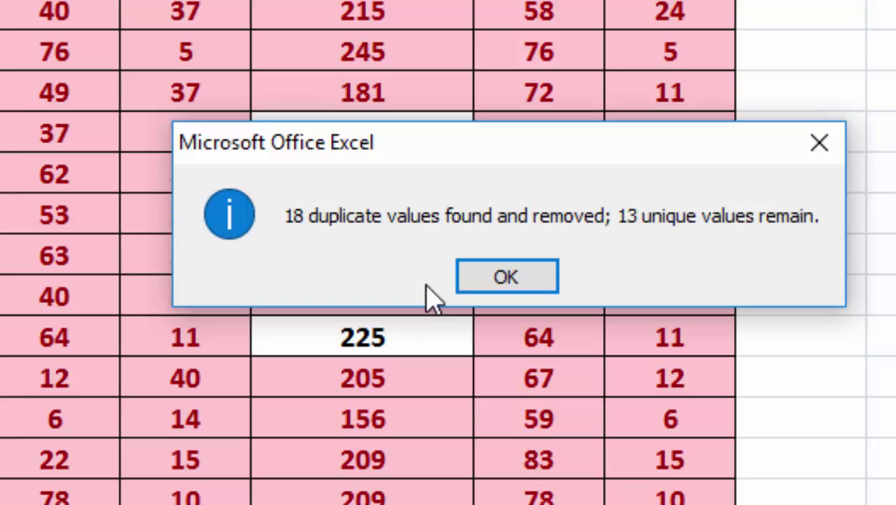
left_click(471, 284)
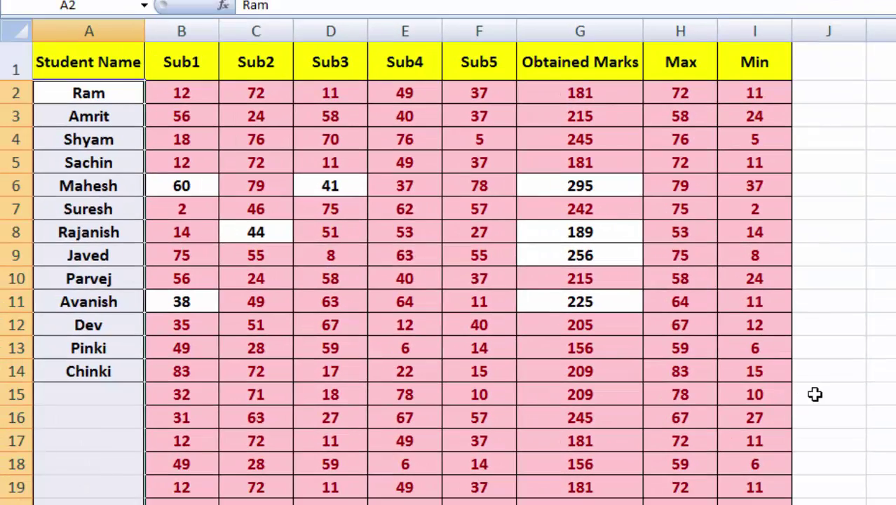
Delete the leftover marks in B15:I32 and deselect the range
scroll(820, 404, "down", 1)
scroll(818, 417, "down", 1)
scroll(806, 442, "down", 2)
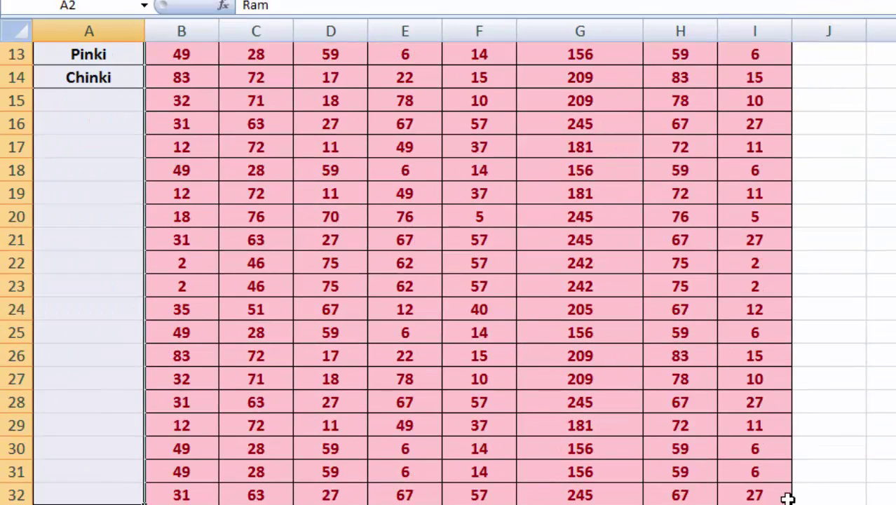
left_click_drag(787, 497, 183, 104)
key("Delete")
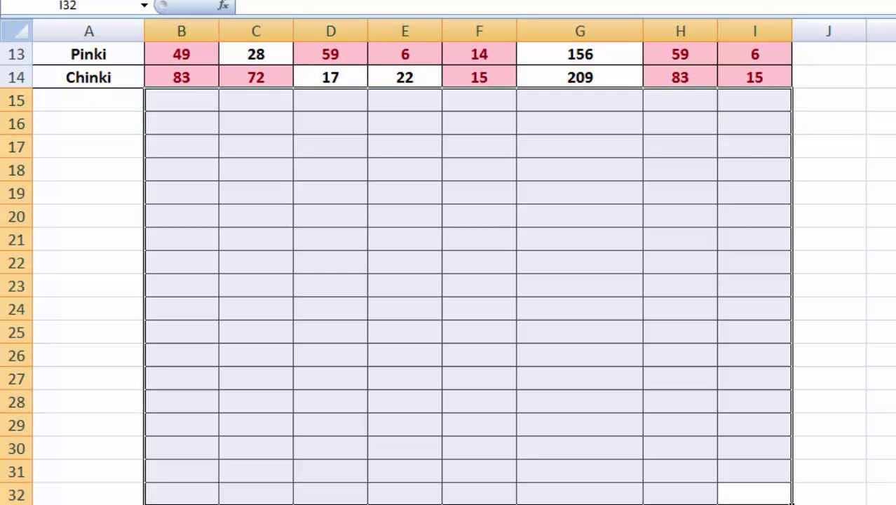
left_click(894, 308)
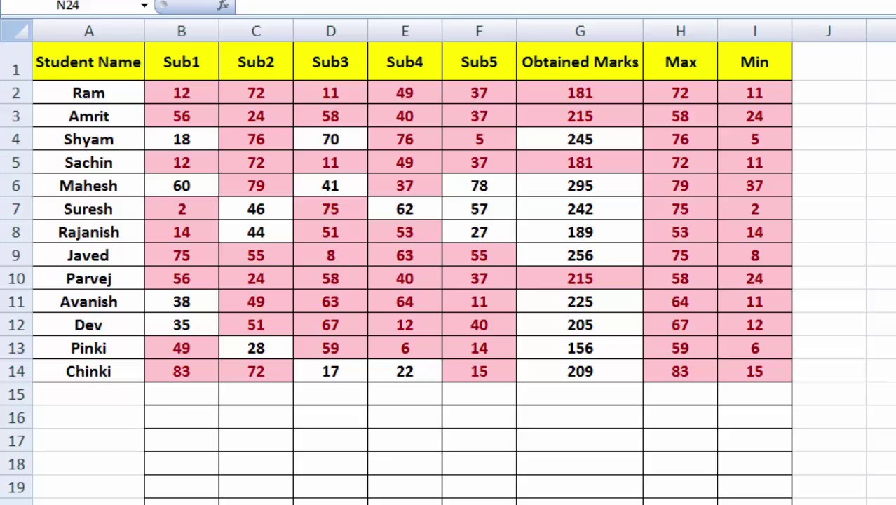